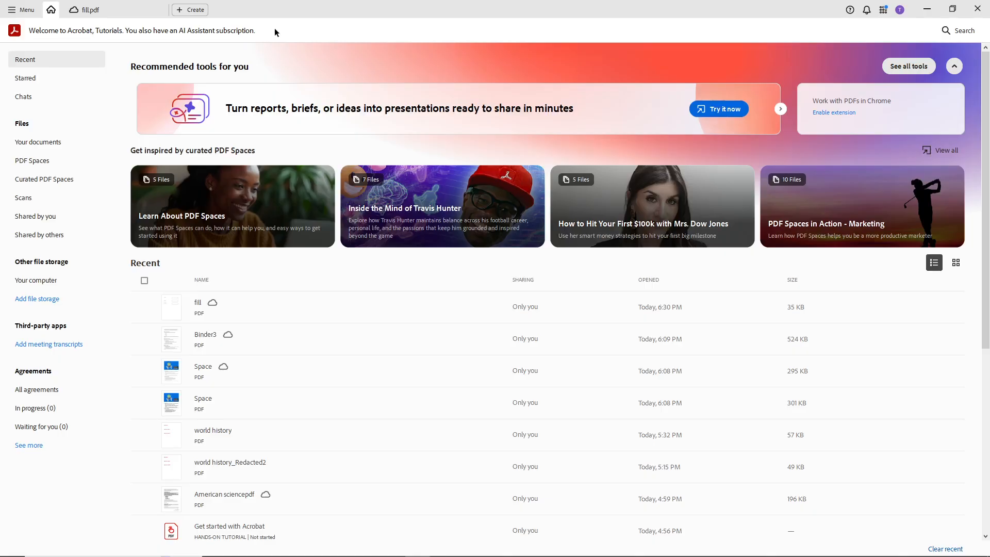
Open the recent file fill and start preparing it as a fillable form.
scroll(258, 154, down, 3)
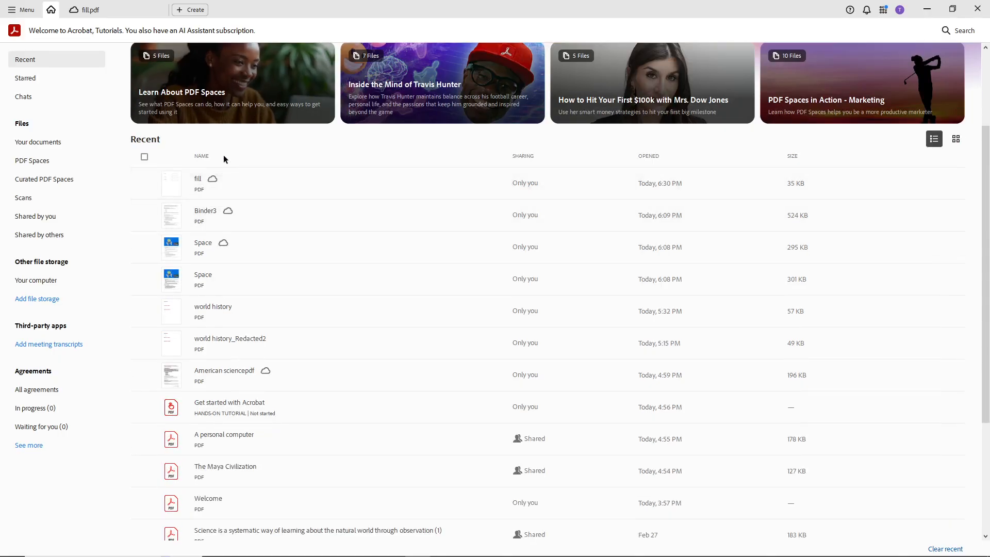
click(198, 179)
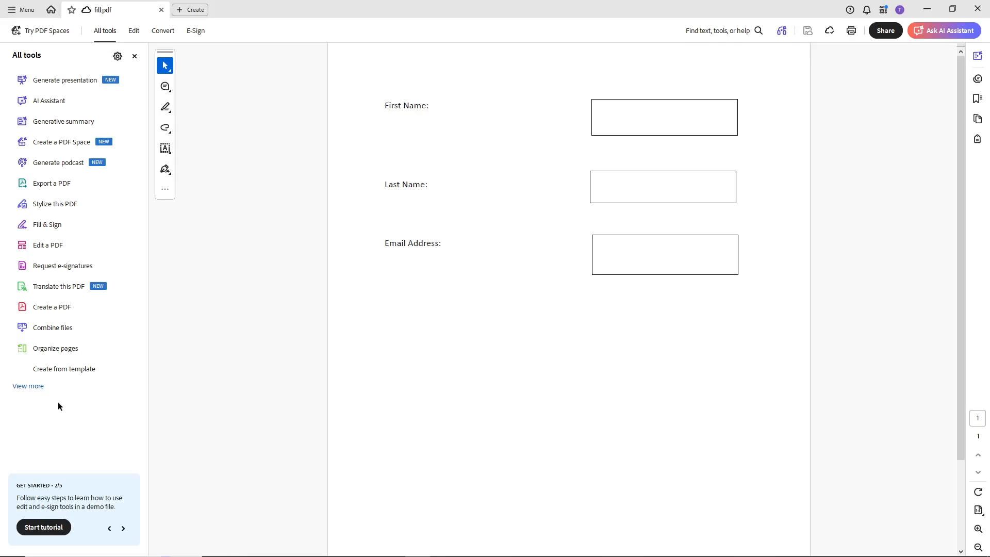
click(26, 387)
scroll(114, 368, down, 2)
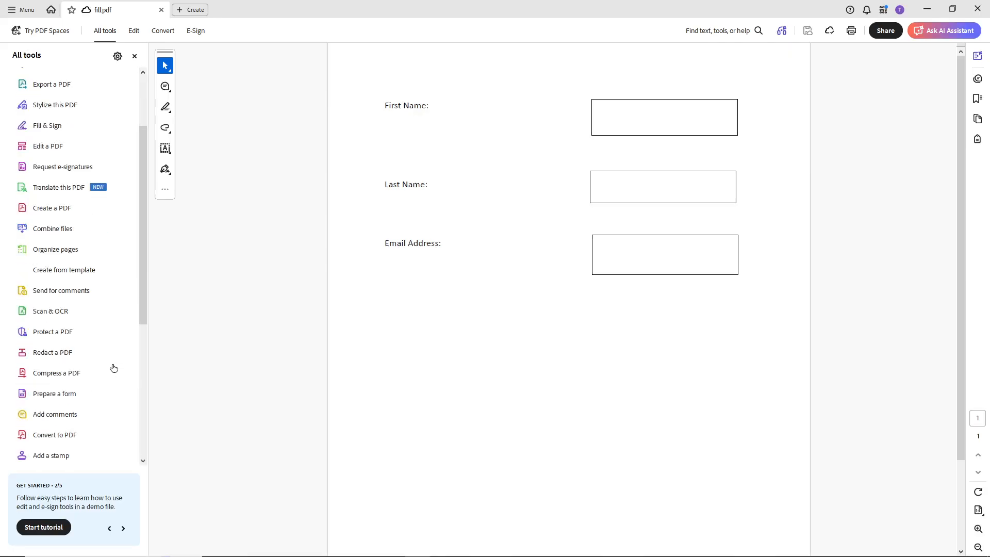
scroll(113, 368, down, 3)
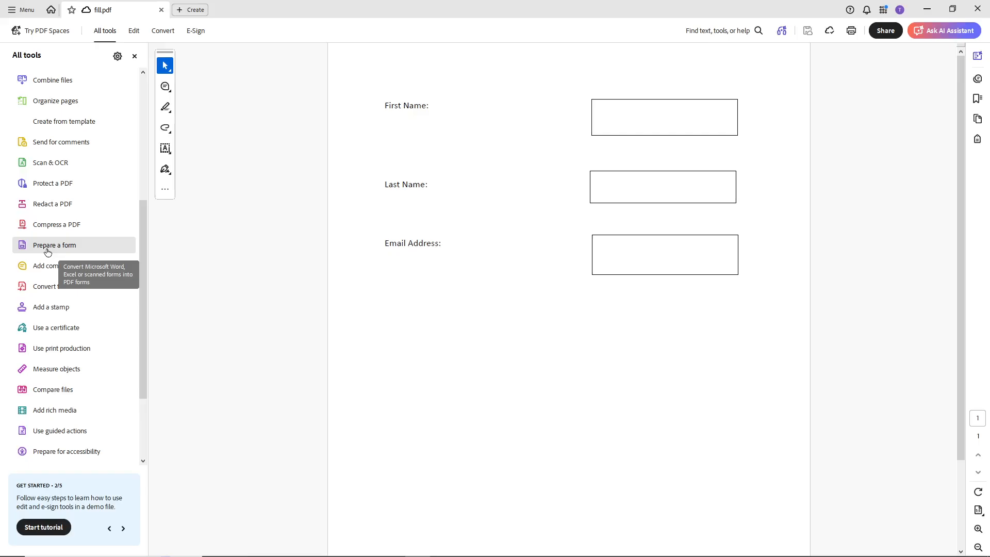
click(48, 251)
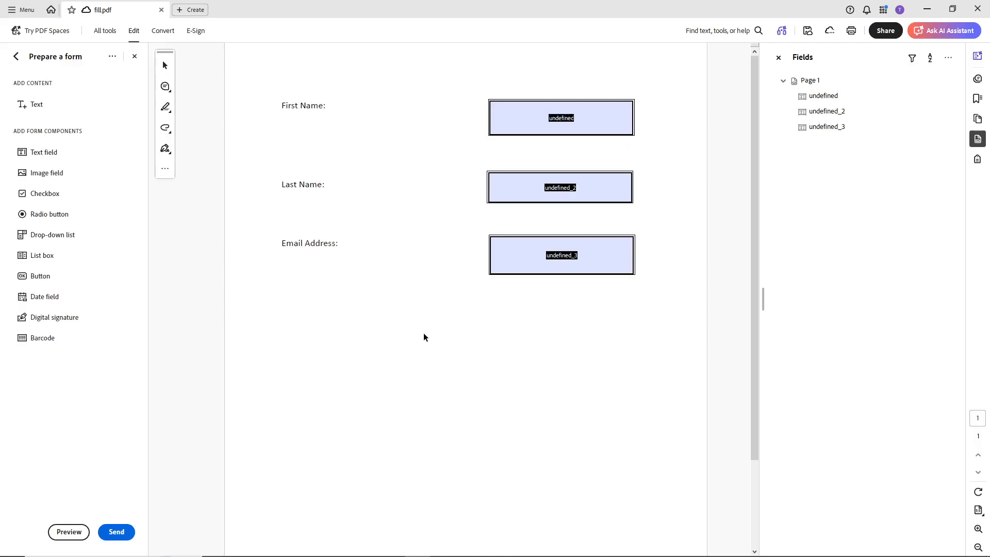
Add a button below the Email Address field and enlarge it to about the width of the text fields.
click(39, 279)
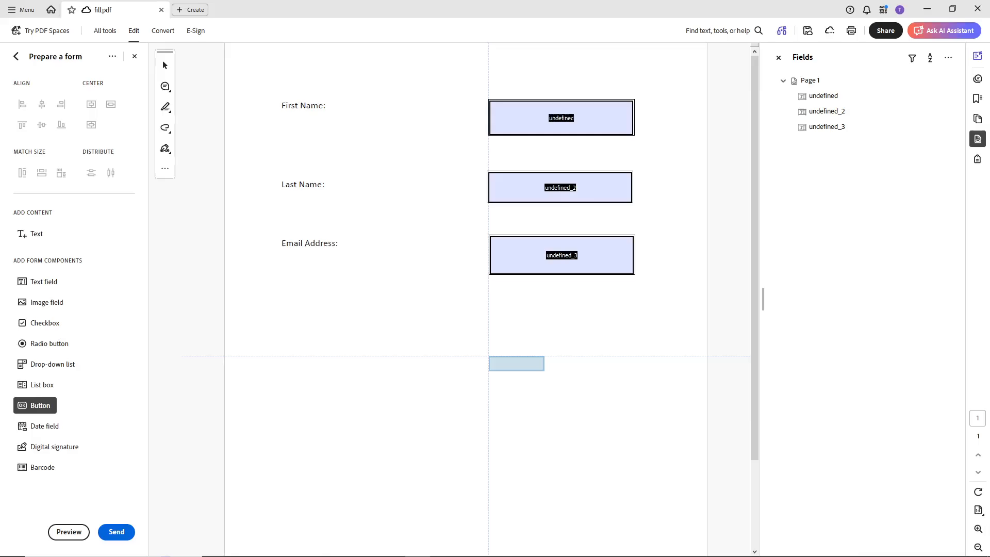
click(488, 356)
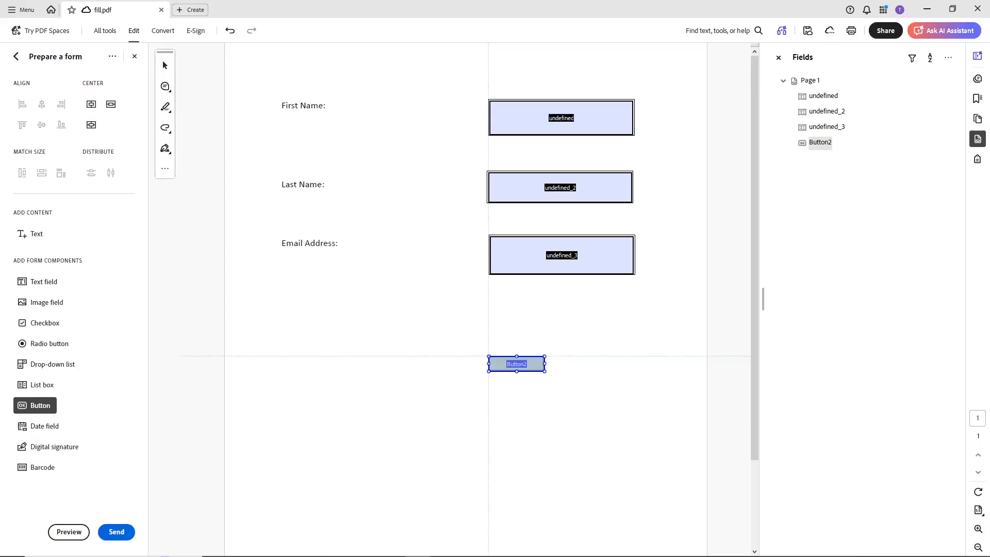
click(165, 67)
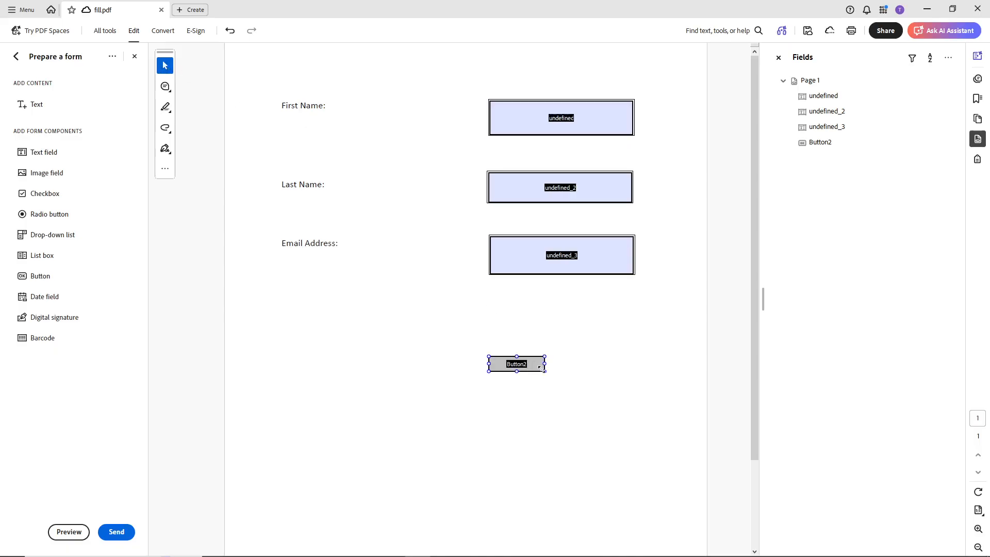
drag(543, 370, 633, 398)
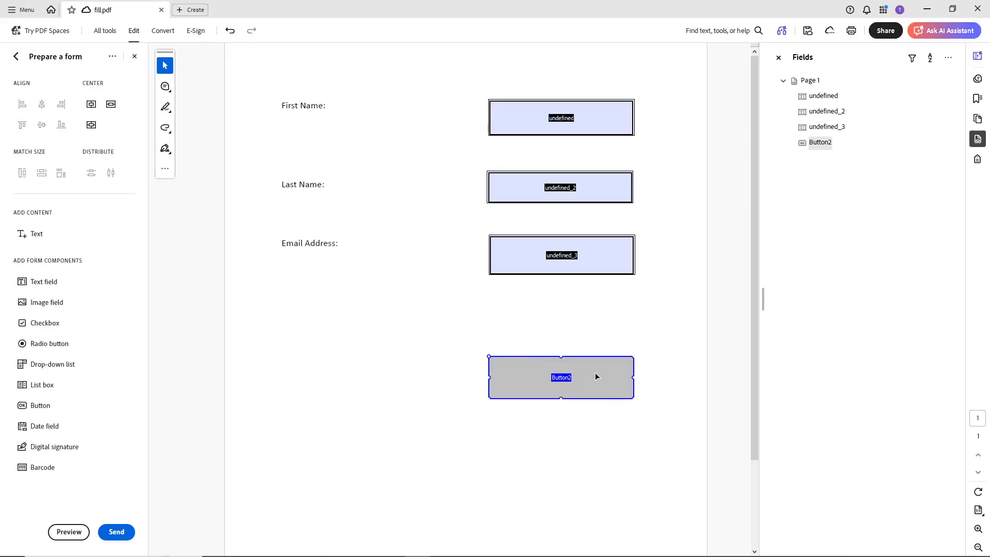
Label the new button "reset a form" in its properties.
double_click(595, 373)
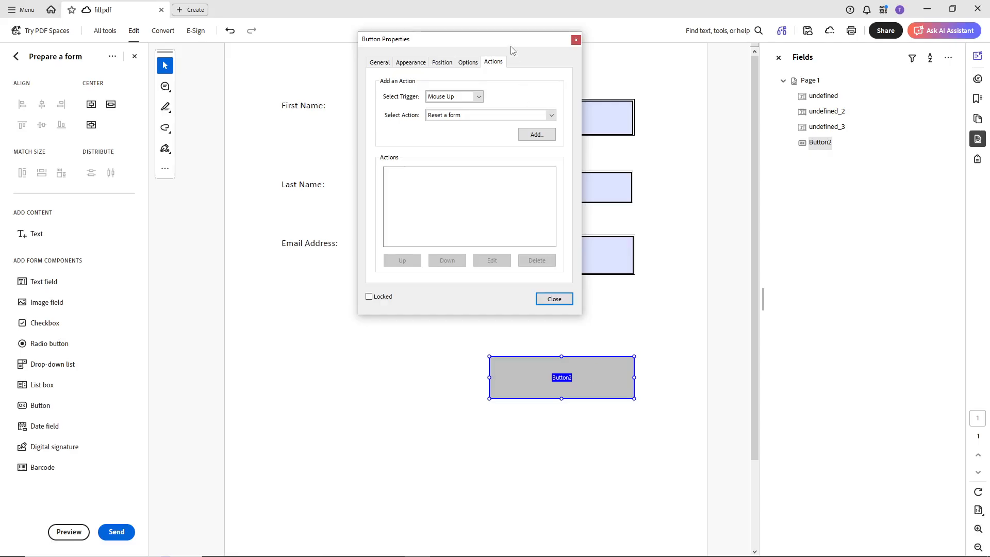
drag(512, 41, 515, 70)
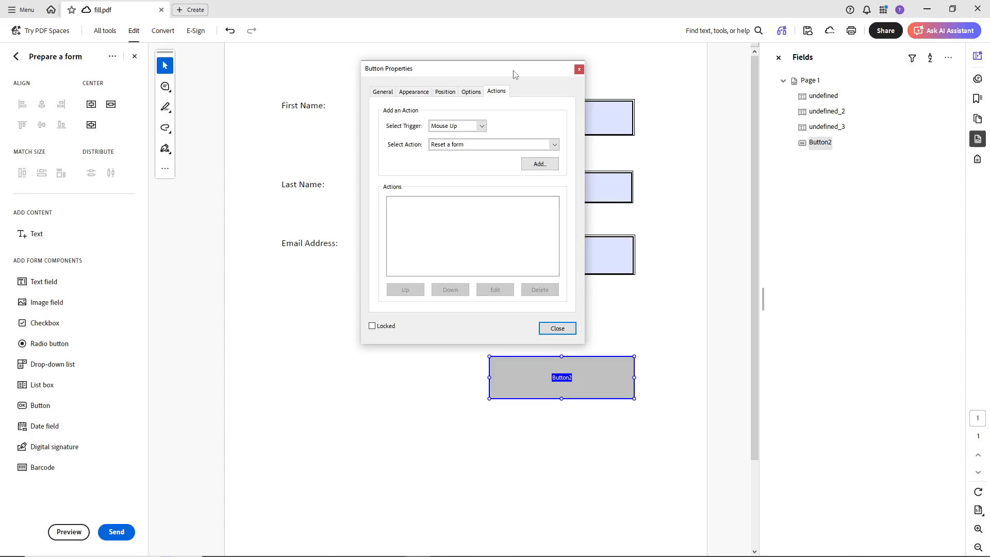
click(470, 92)
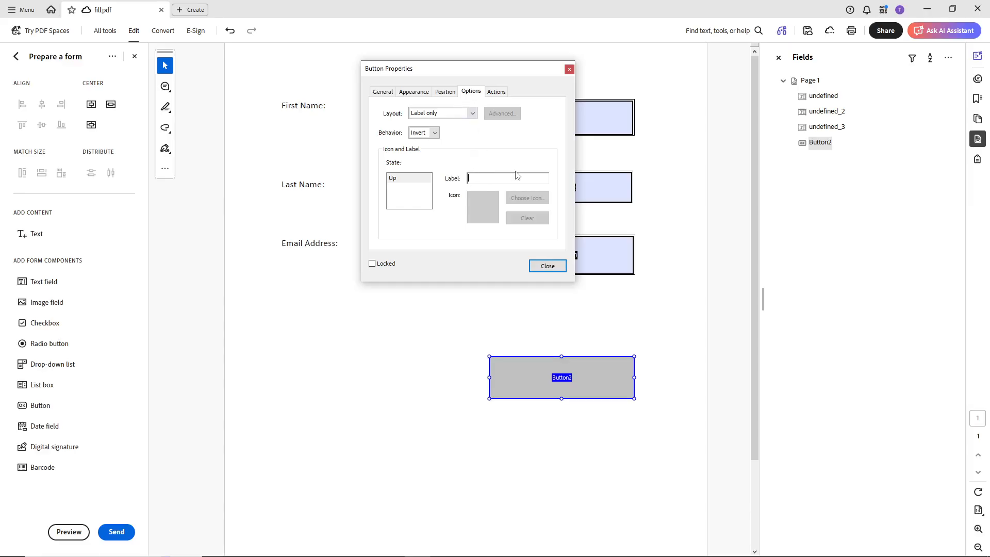
text(reset a form)
Give the button a Mouse Up action that resets the form, covering all three text fields, and close its properties.
click(495, 93)
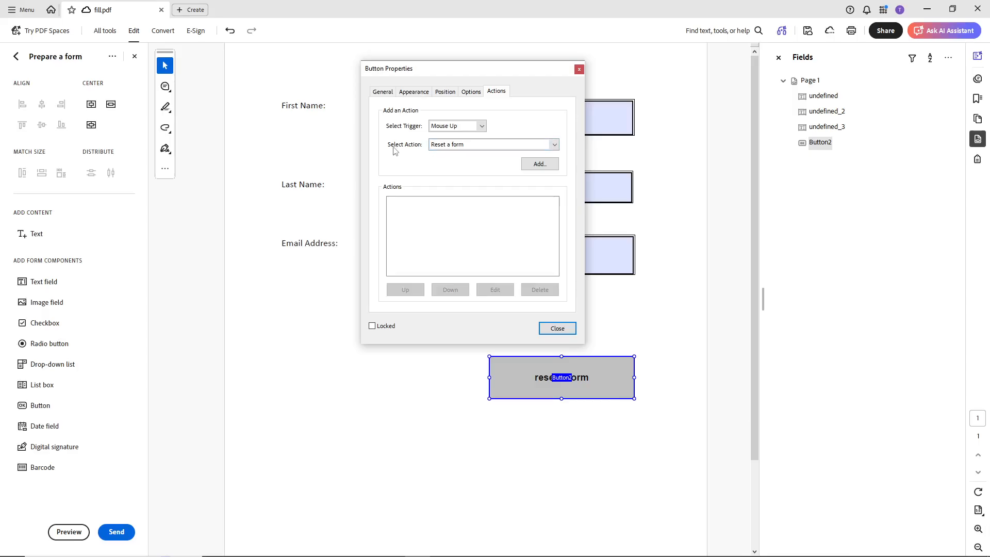
click(554, 145)
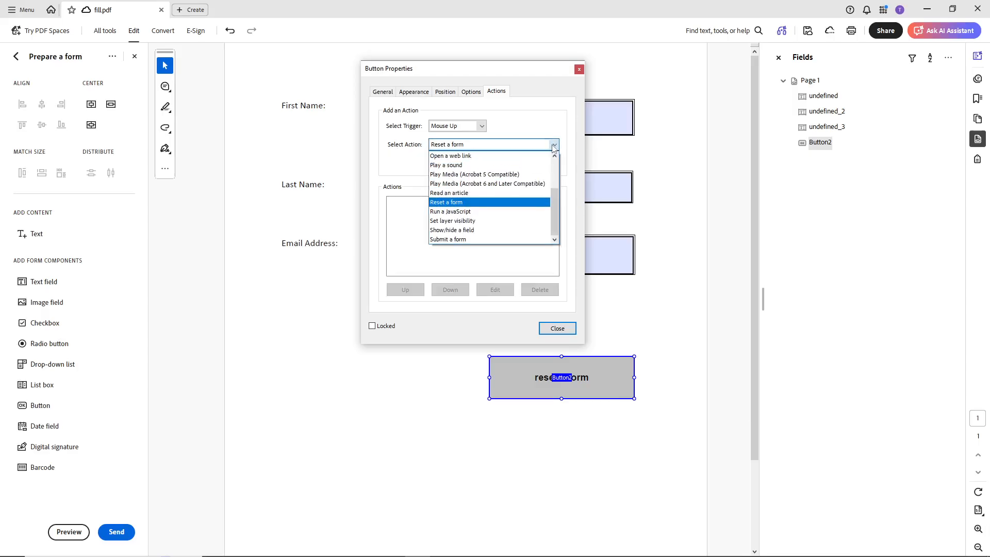
click(446, 203)
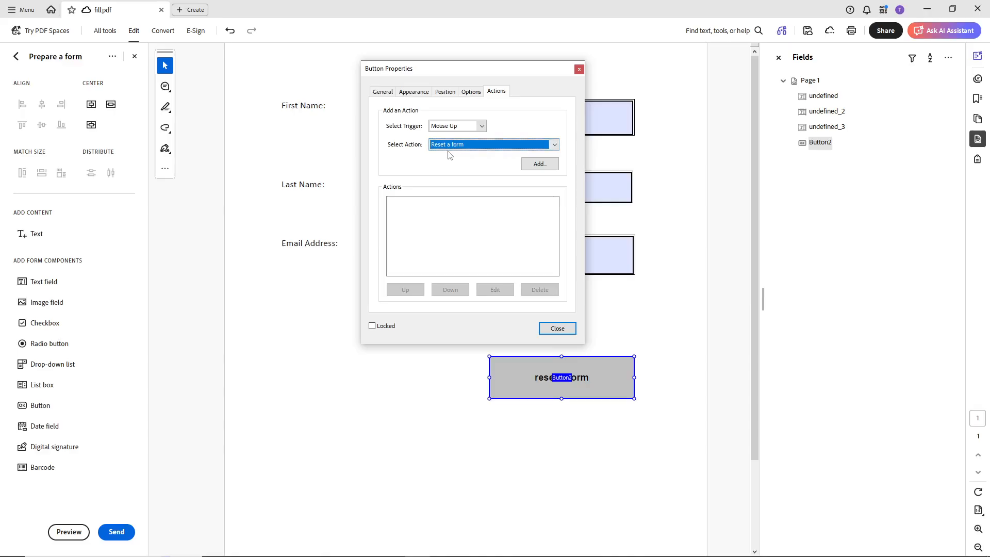
click(537, 165)
drag(520, 188, 397, 137)
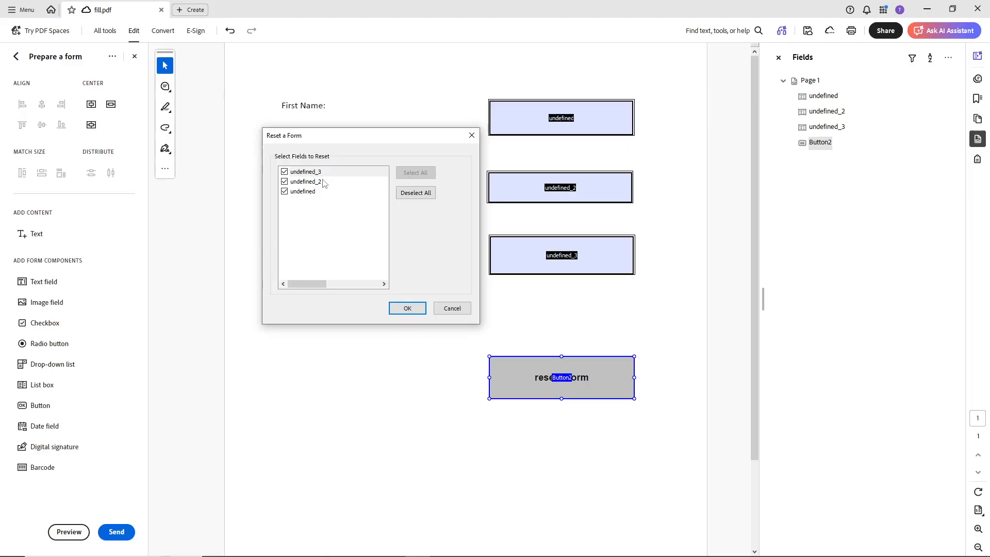
click(408, 310)
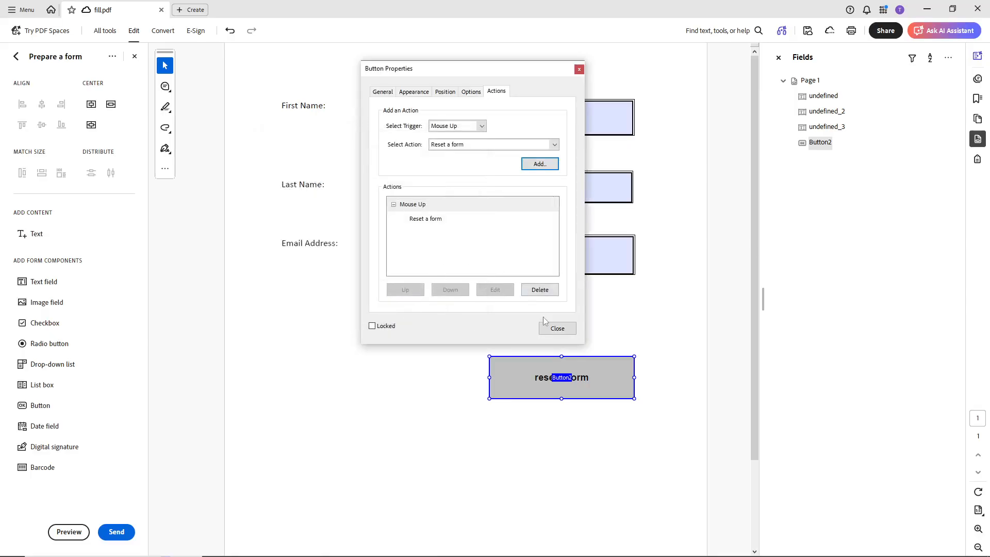
click(557, 330)
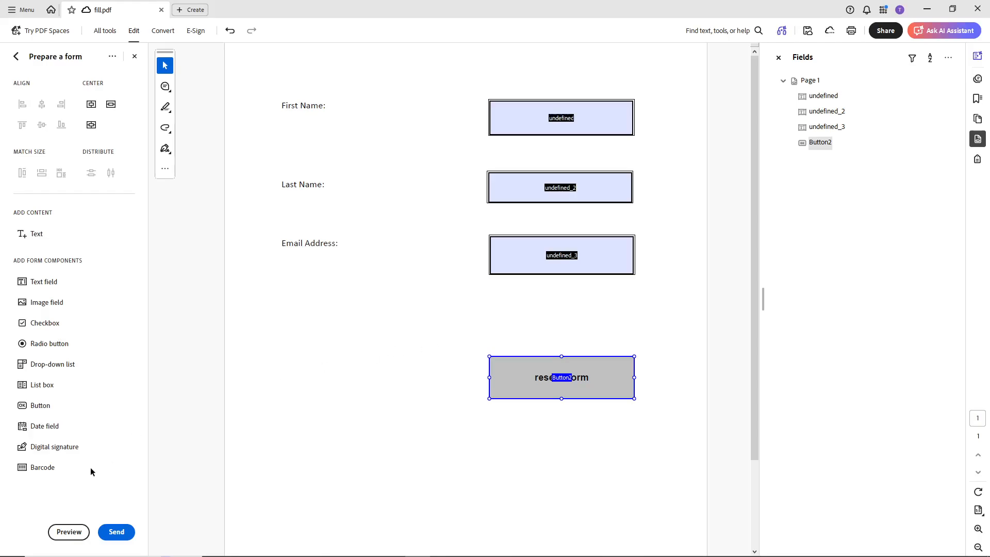
Test the reset button in preview by entering "sample" in the First Name, Last Name and Email Address fields and resetting them.
click(69, 532)
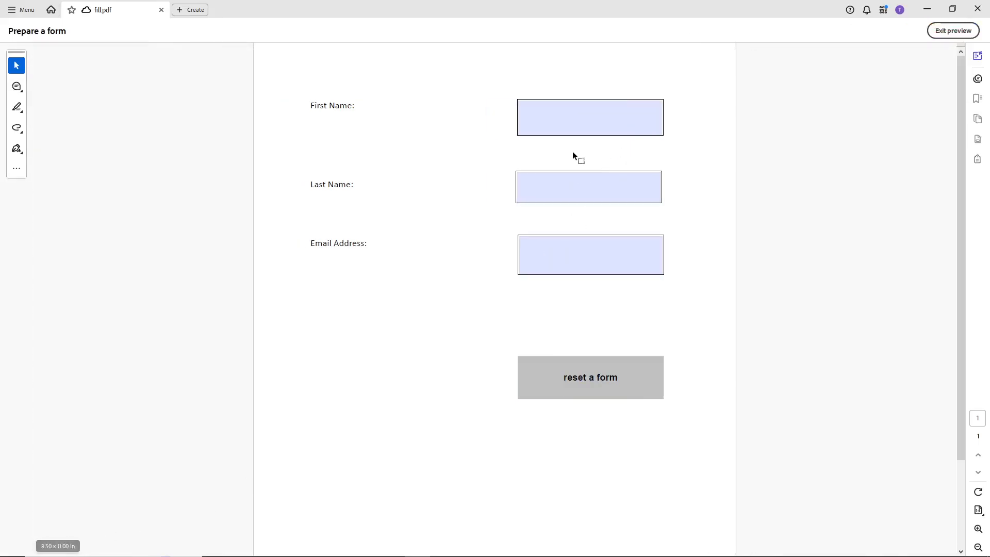
click(559, 120)
text(sample)
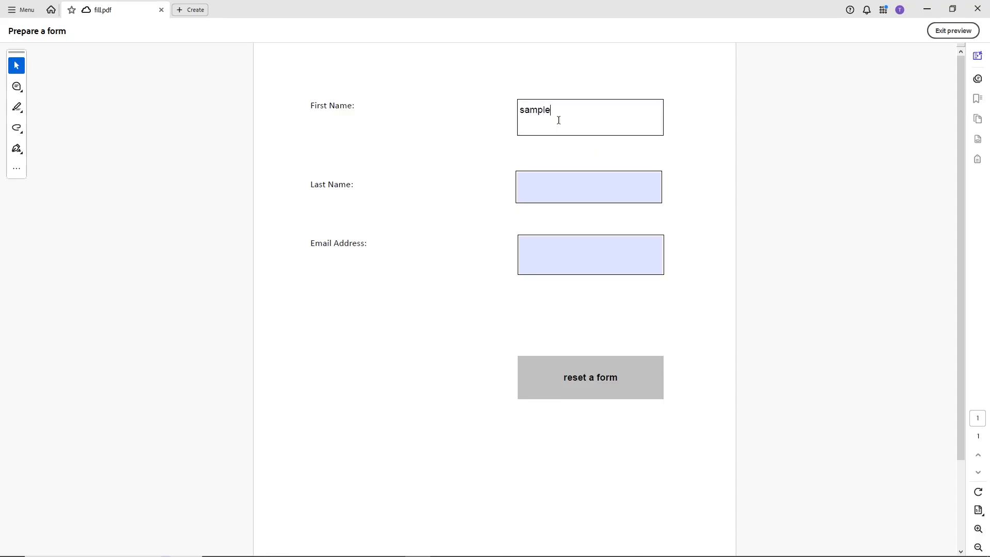
click(552, 183)
text(sample)
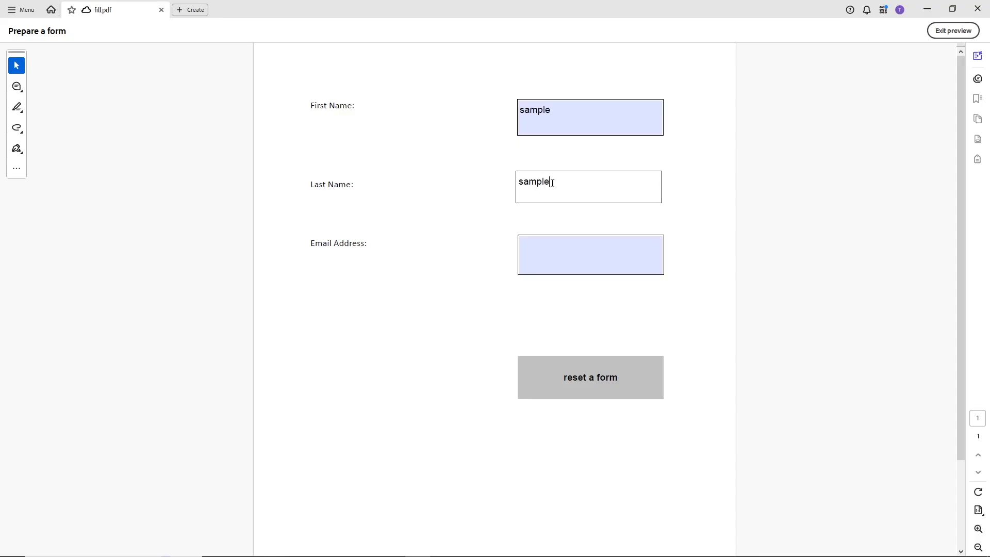
click(565, 260)
text(sample)
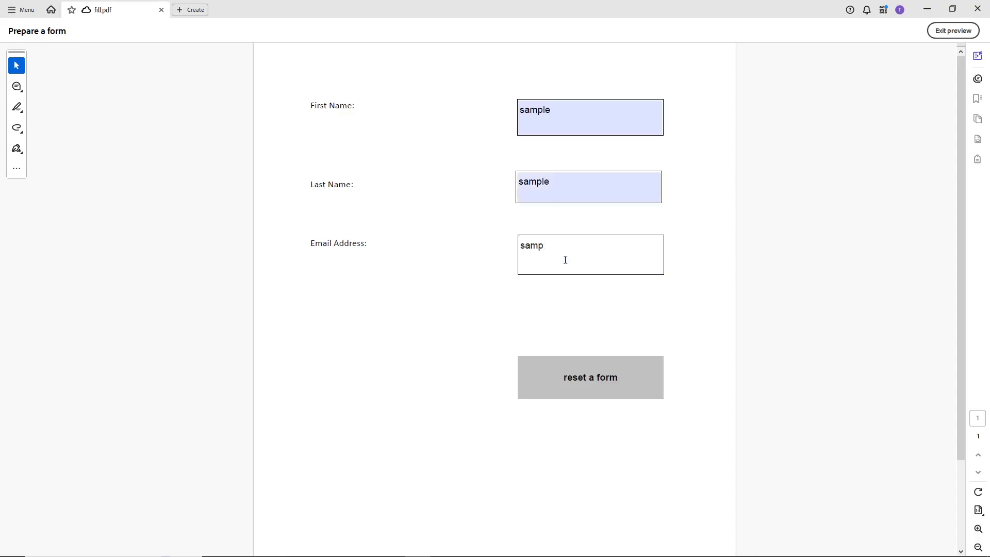
click(587, 390)
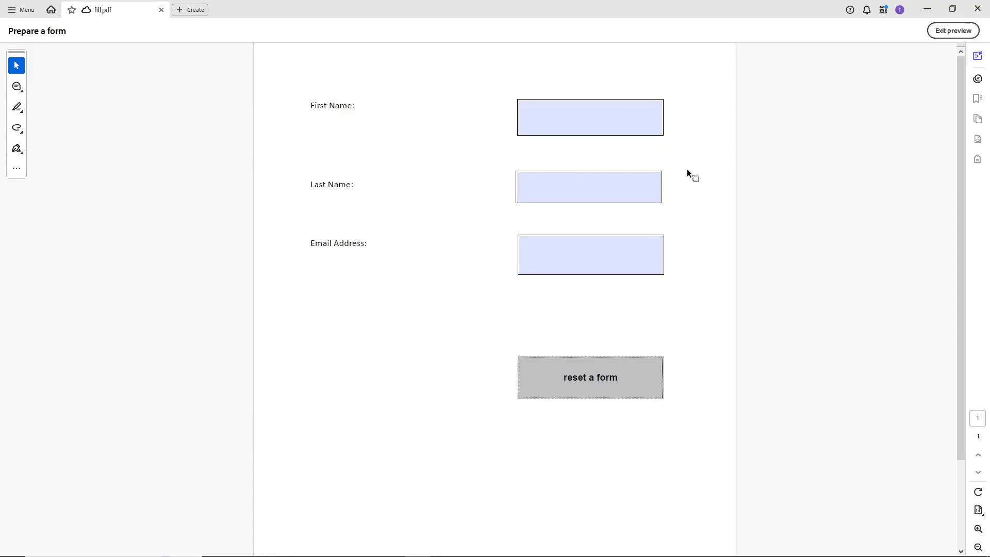
click(952, 31)
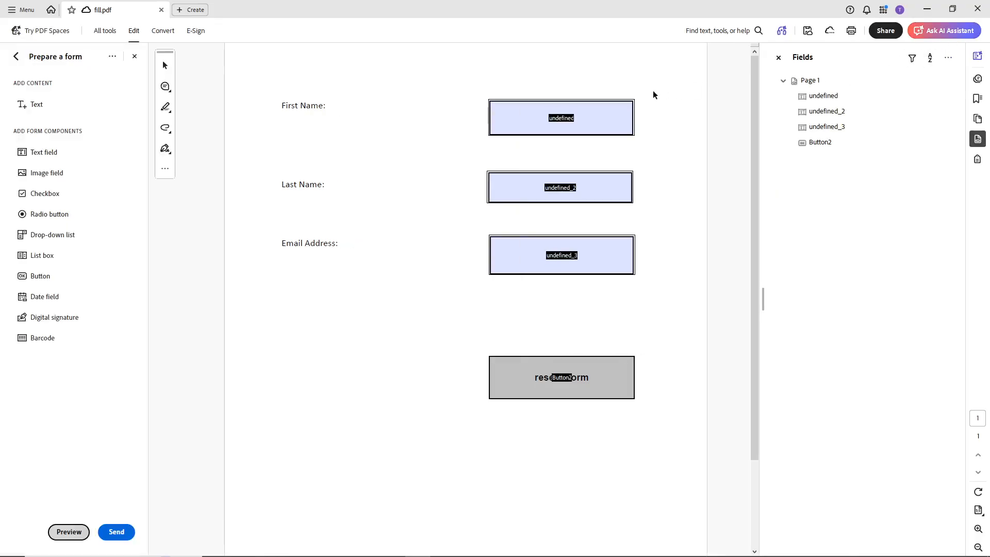